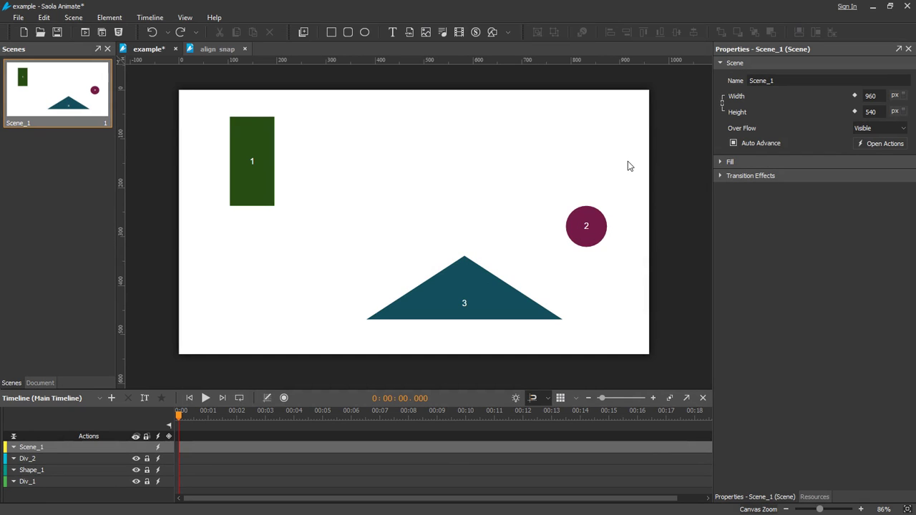
# Select all three shapes, make the triangle the key object, and align their bottoms to it.
pyautogui.moveTo(612, 329); pyautogui.dragTo(228, 146)
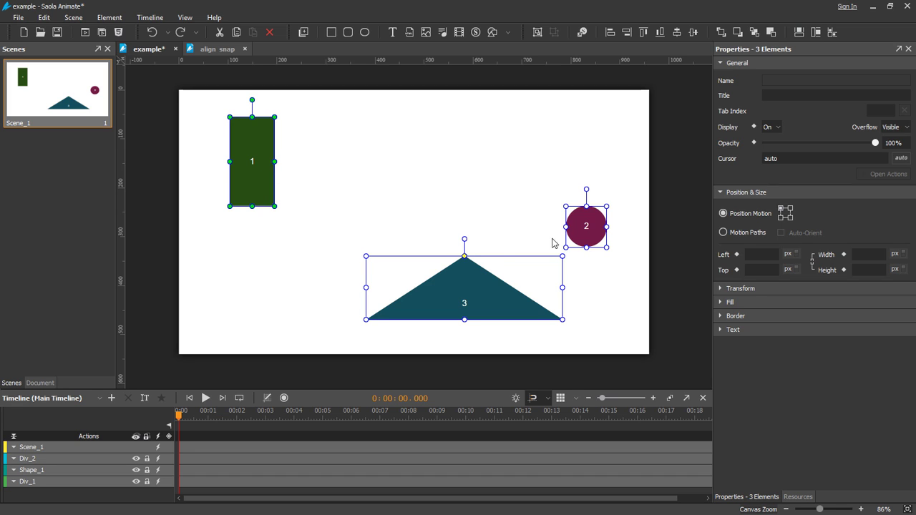
pyautogui.click(584, 227)
pyautogui.click(478, 300)
pyautogui.click(663, 34)
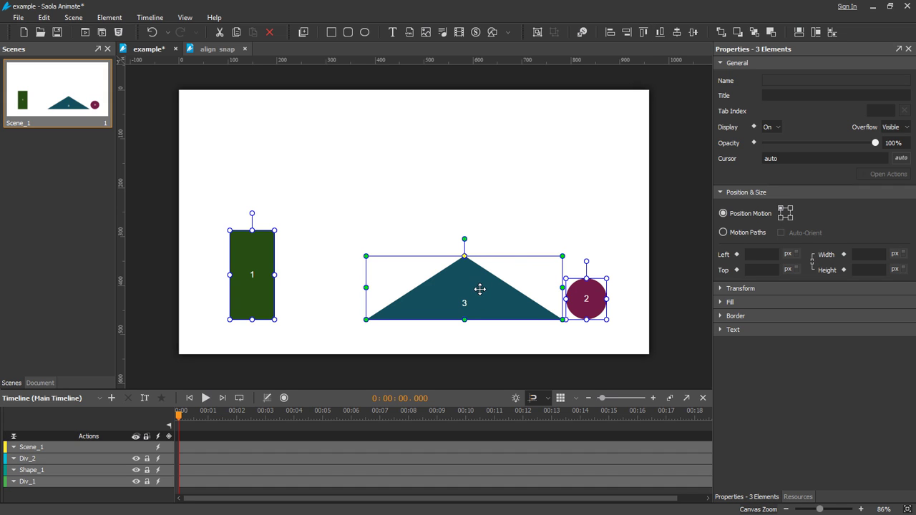
# Undo the bottom alignment, then try Align Center, Left and Right, undoing each one.
pyautogui.click(153, 33)
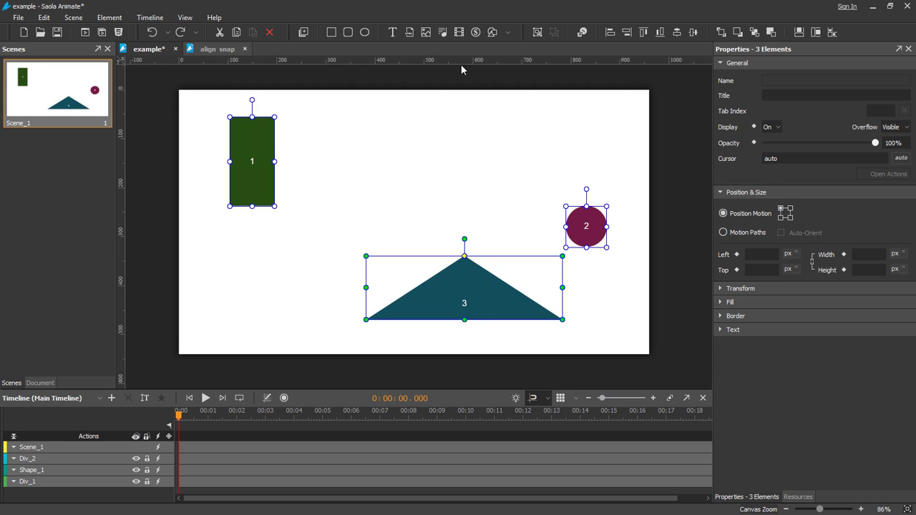
pyautogui.click(677, 33)
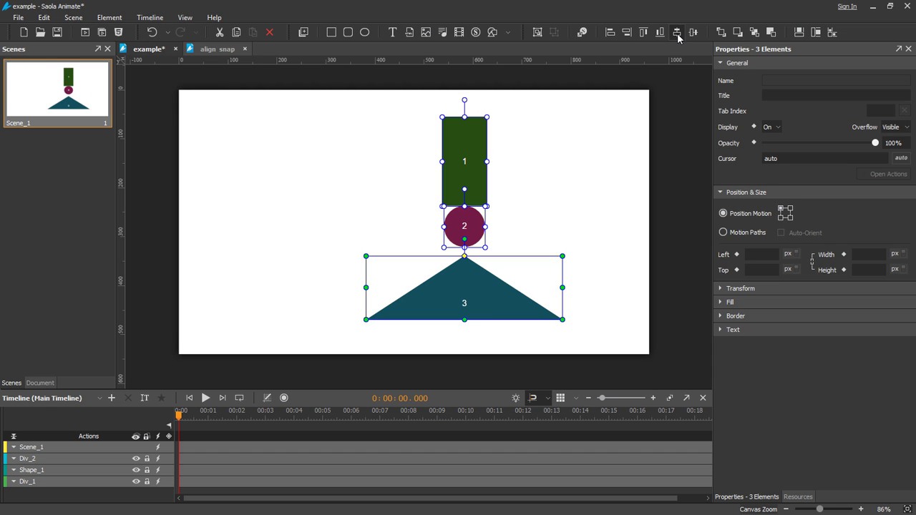
pyautogui.click(151, 33)
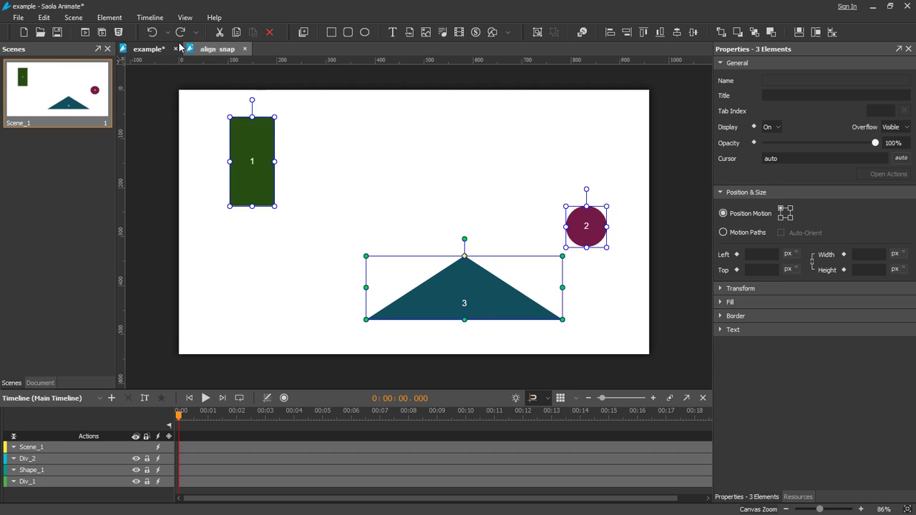
pyautogui.click(610, 32)
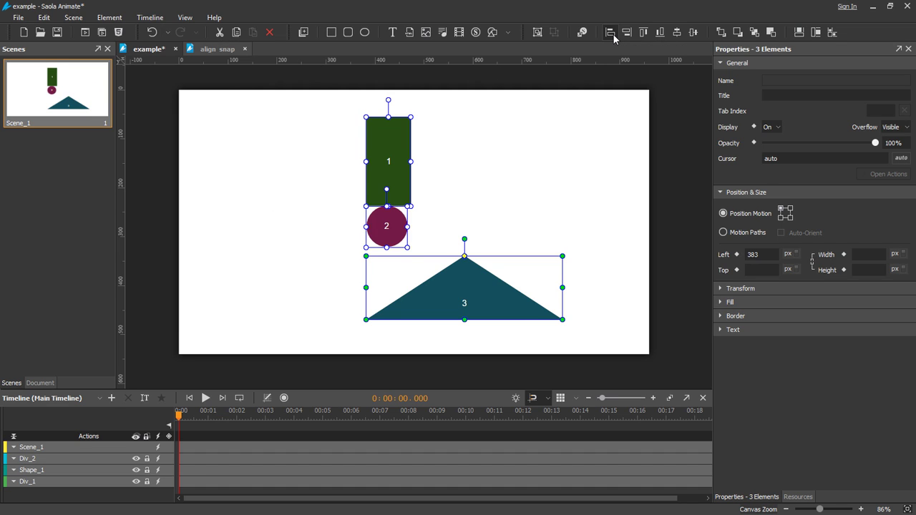
pyautogui.hotkey('ctrl', 'z')
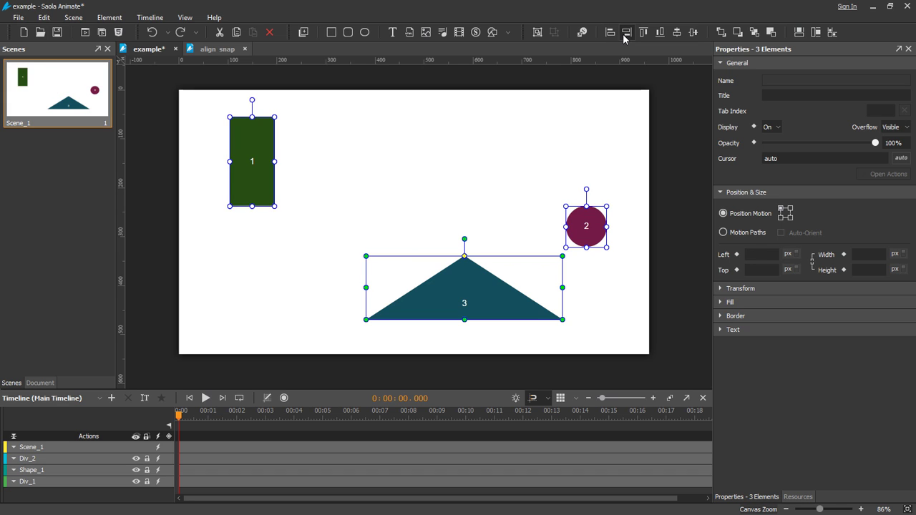
pyautogui.click(626, 32)
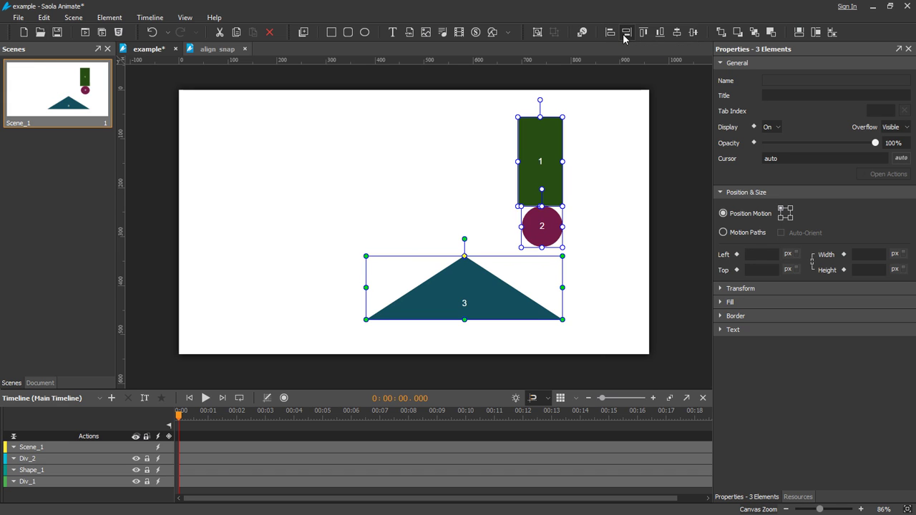
pyautogui.hotkey('ctrl', 'z')
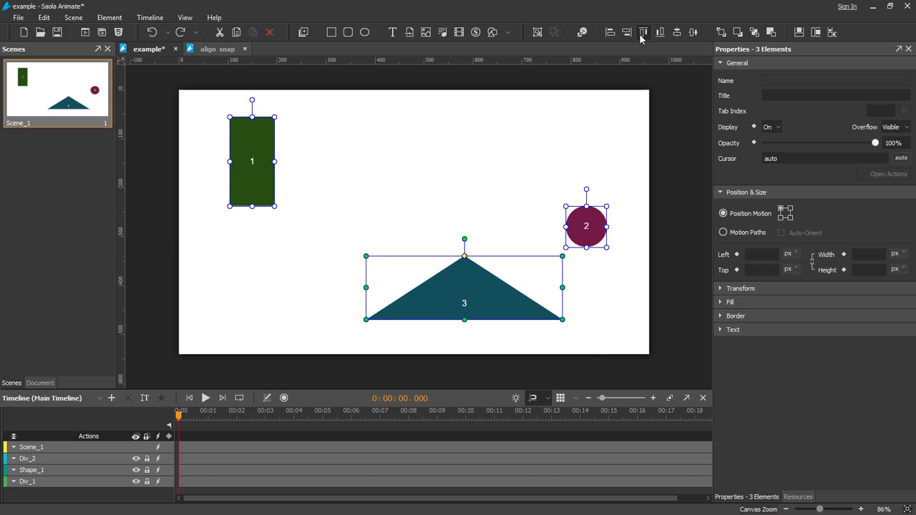
# Try Align Top, Bottom and Center with undos, then centre the shapes vertically with Align Middle.
pyautogui.click(641, 36)
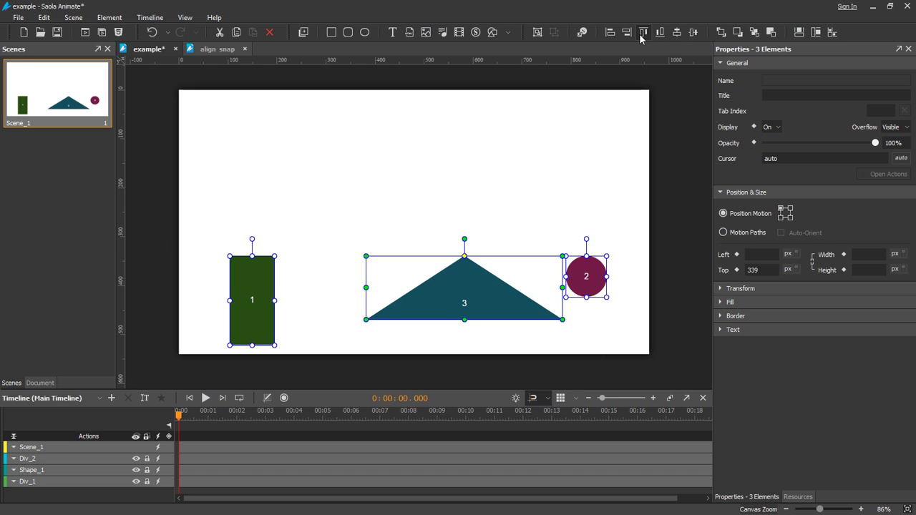
pyautogui.hotkey('ctrl', 'z')
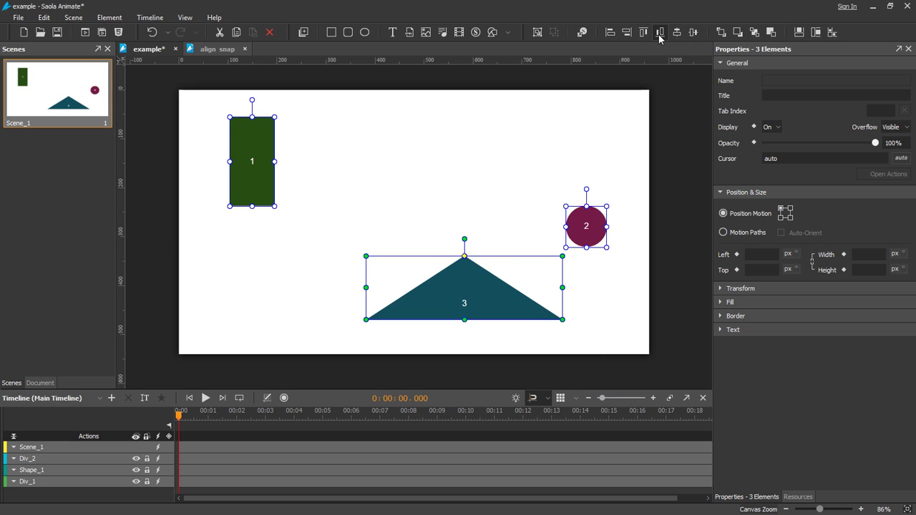
pyautogui.click(659, 34)
pyautogui.hotkey('ctrl', 'z')
pyautogui.click(676, 35)
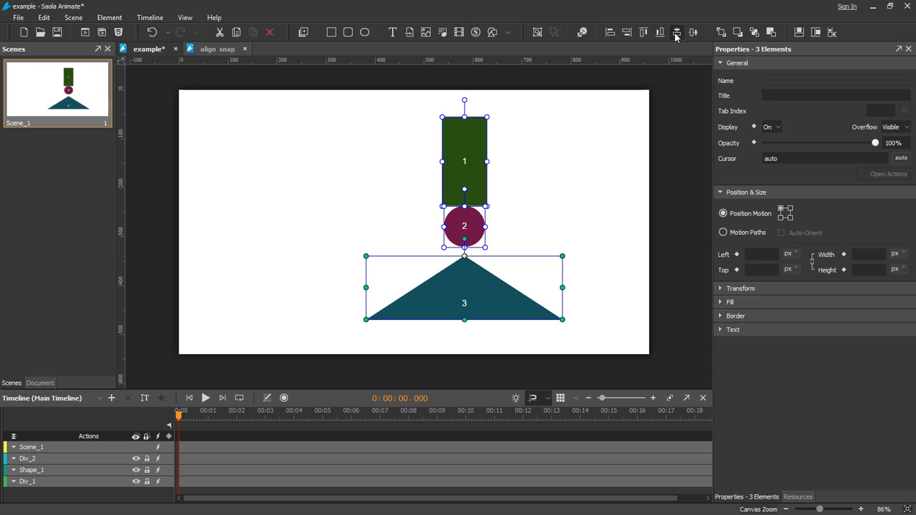
pyautogui.hotkey('ctrl', 'z')
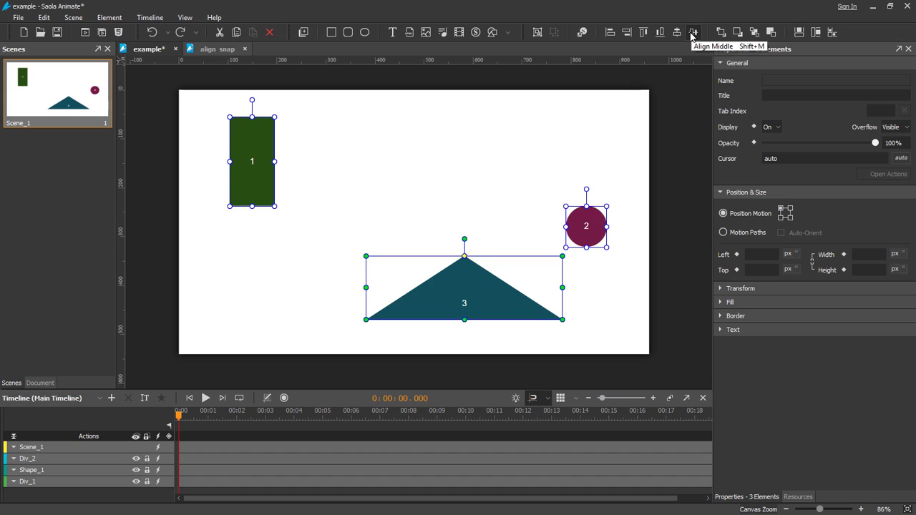
pyautogui.click(692, 33)
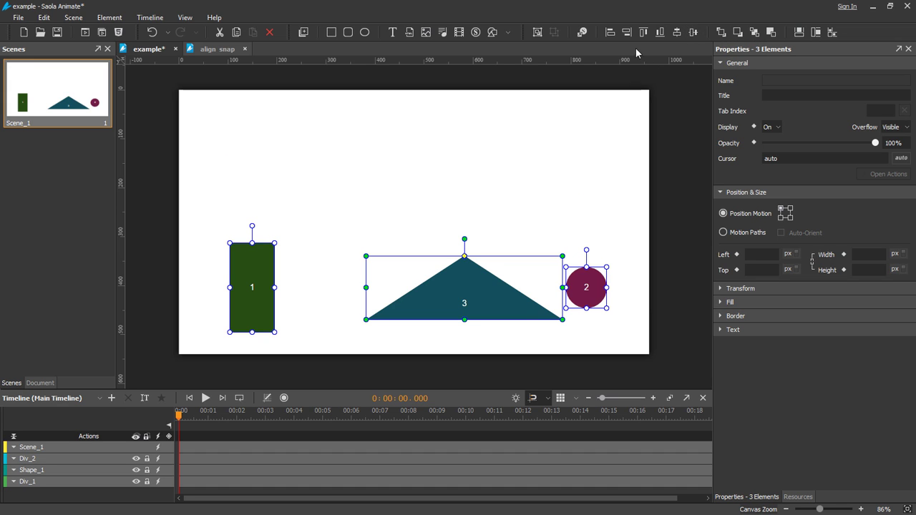
# Browse the Edit > Alignment and right-click Arrange > Alignment commands, then deselect the shapes.
pyautogui.click(44, 18)
pyautogui.moveTo(119, 225)
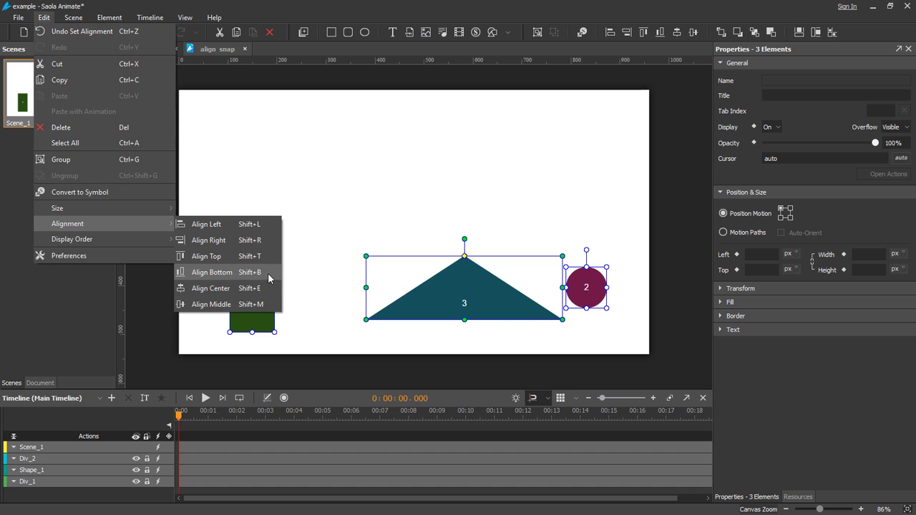
pyautogui.rightClick(449, 284)
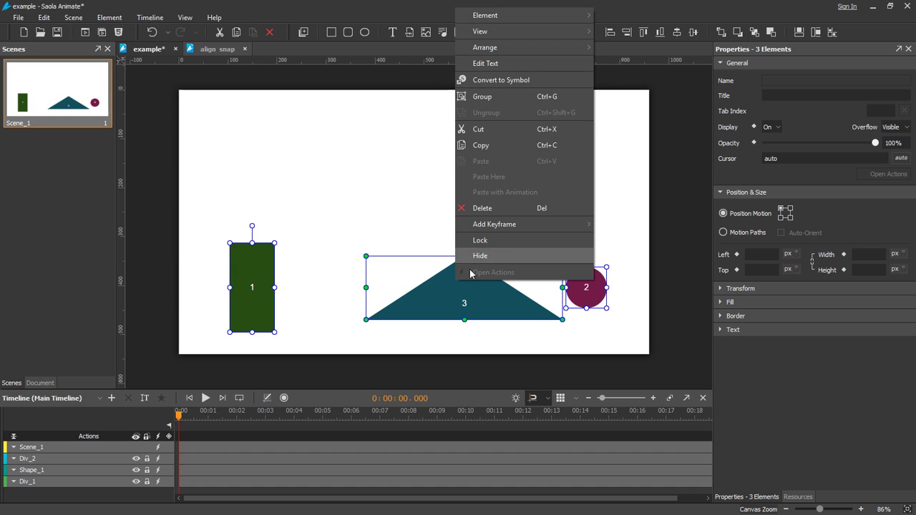
pyautogui.moveTo(523, 46)
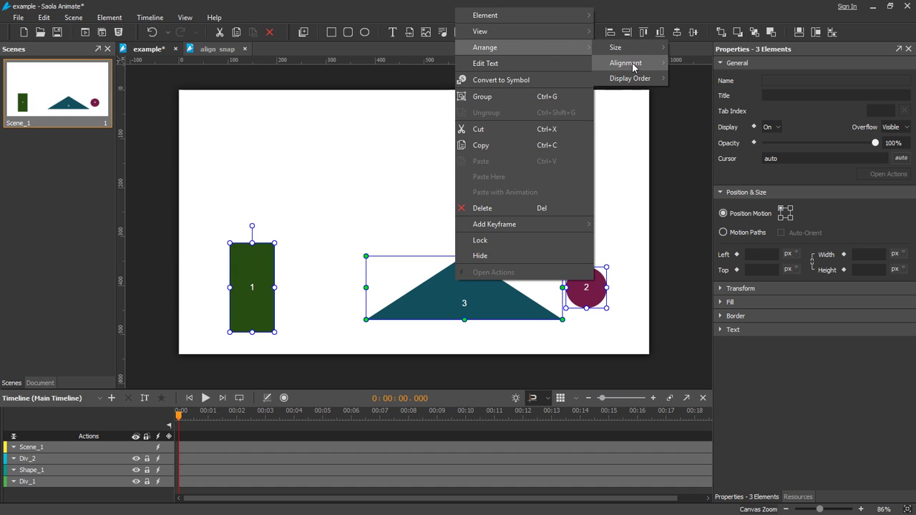
pyautogui.moveTo(636, 66)
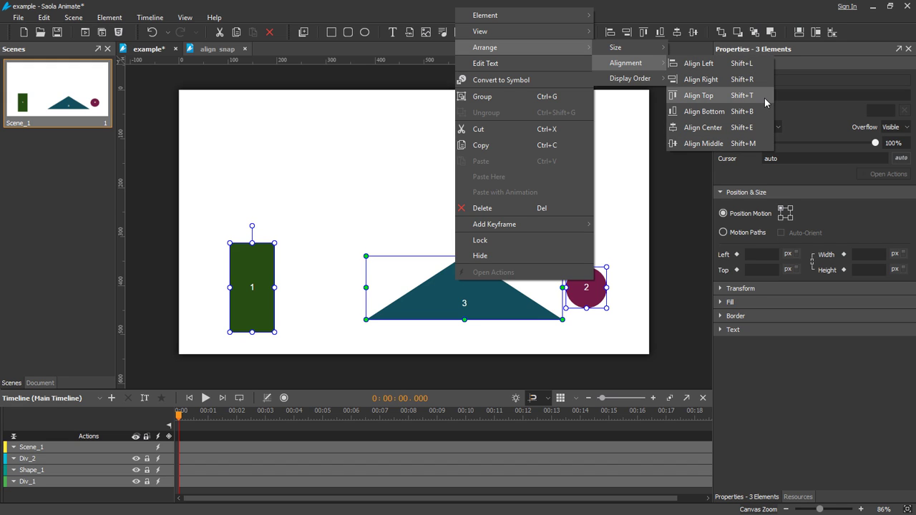
pyautogui.click(621, 199)
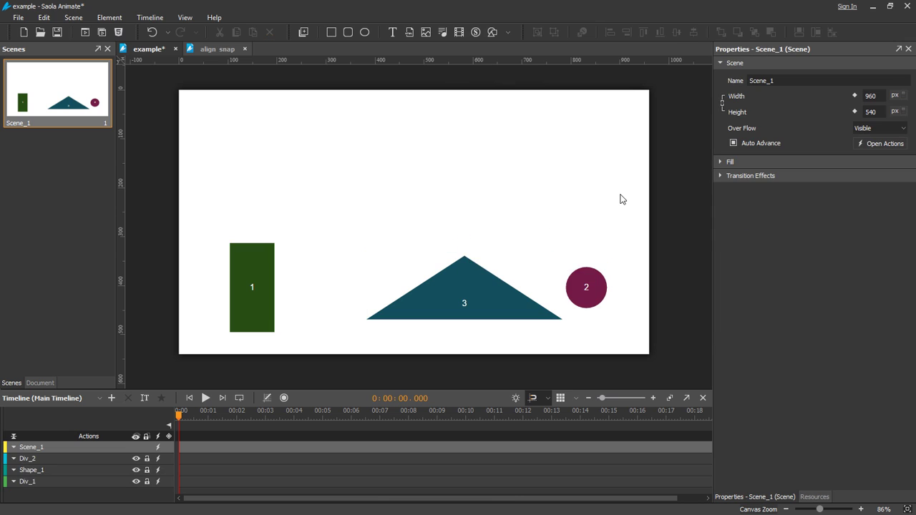
# In the align & snap chart, left-align all activity labels and move them next to the axis.
pyautogui.click(211, 50)
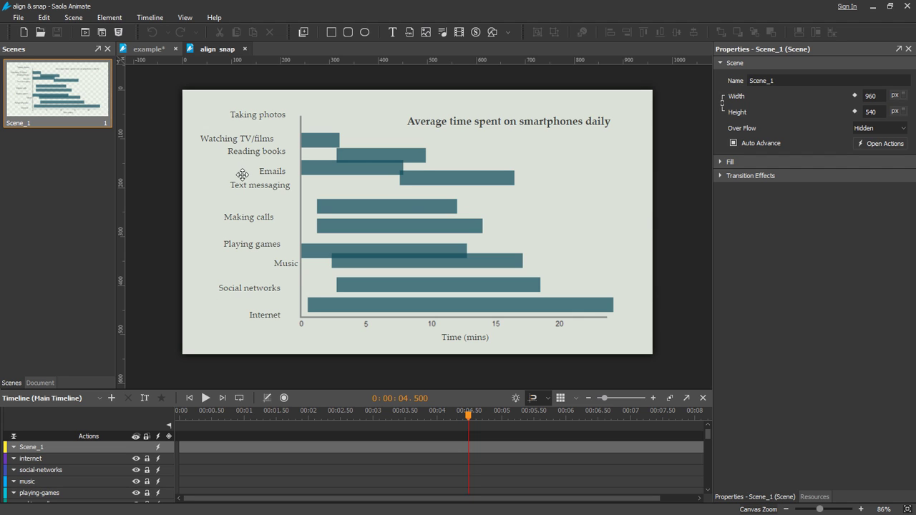
pyautogui.click(276, 317)
pyautogui.click(212, 104)
pyautogui.moveTo(190, 94); pyautogui.dragTo(291, 342)
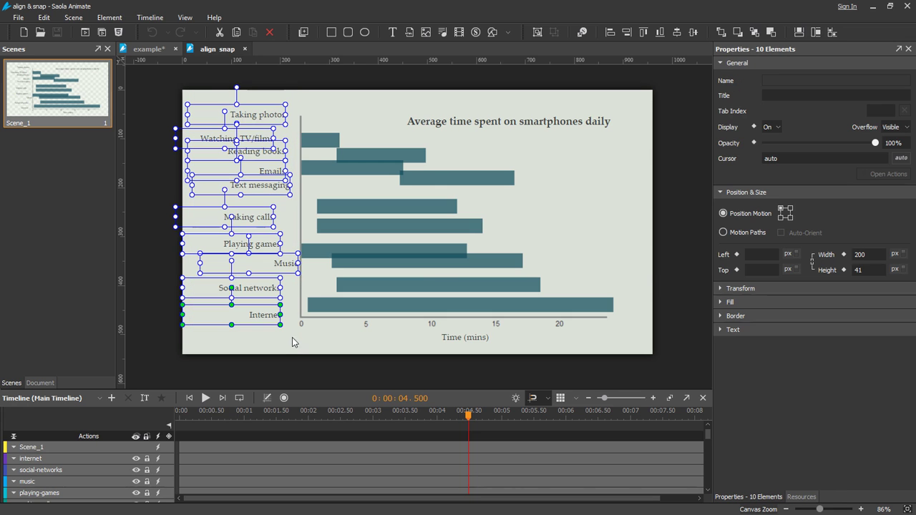
pyautogui.click(623, 35)
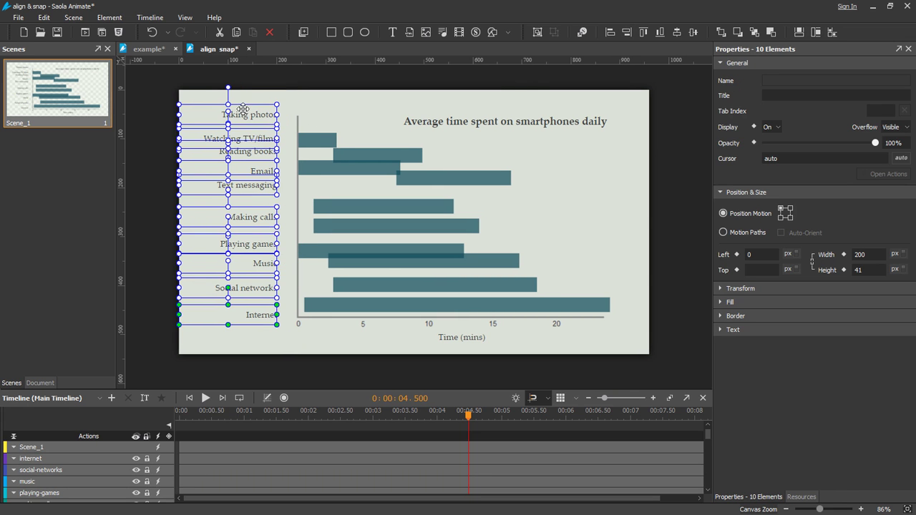
pyautogui.moveTo(242, 112); pyautogui.dragTo(254, 107)
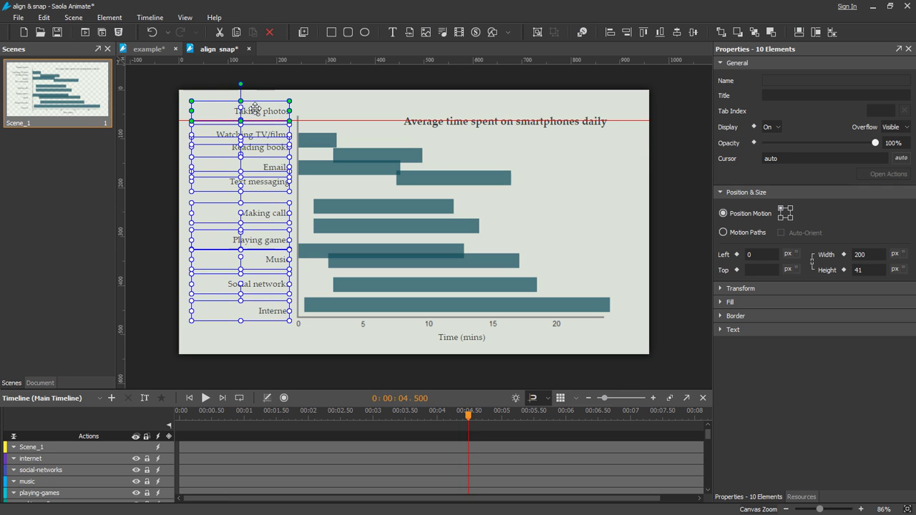
# Left-align all ten bars flush to the axis using the Playing games bar as key object.
pyautogui.click(629, 300)
pyautogui.moveTo(629, 299); pyautogui.dragTo(334, 141)
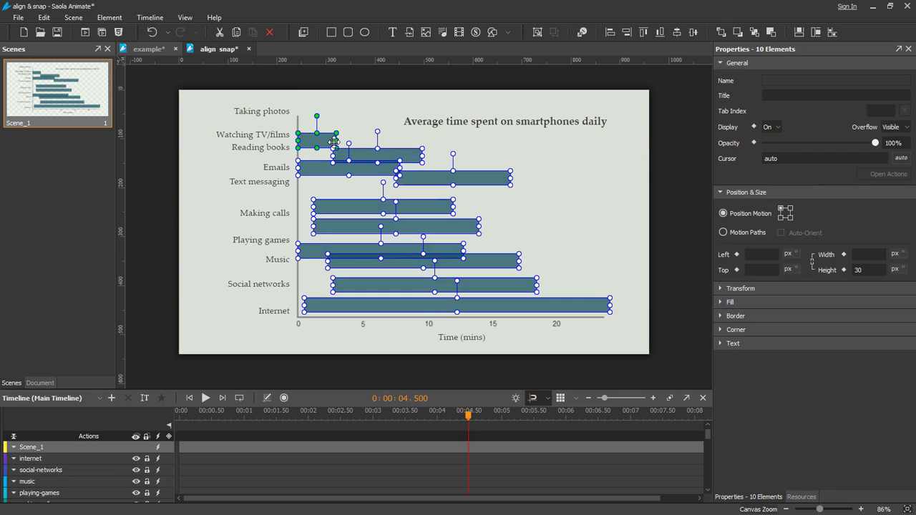
pyautogui.click(310, 245)
pyautogui.click(608, 36)
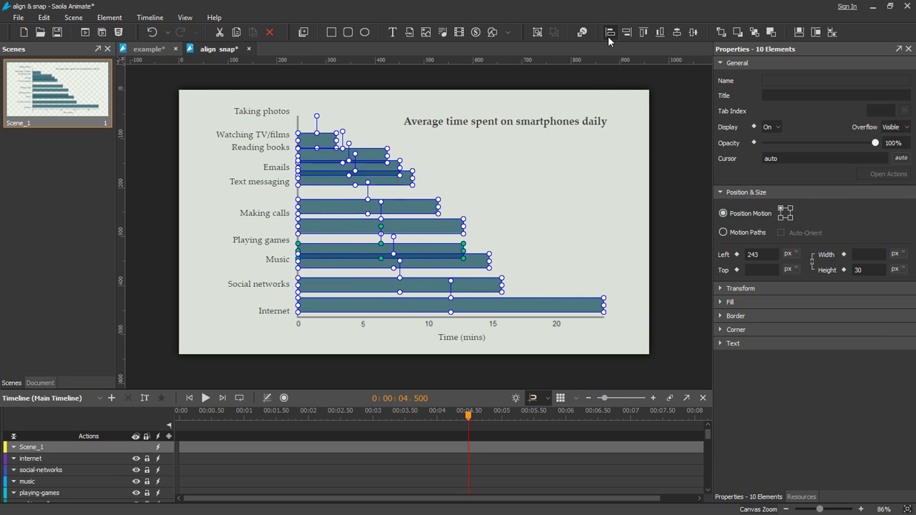
pyautogui.click(581, 220)
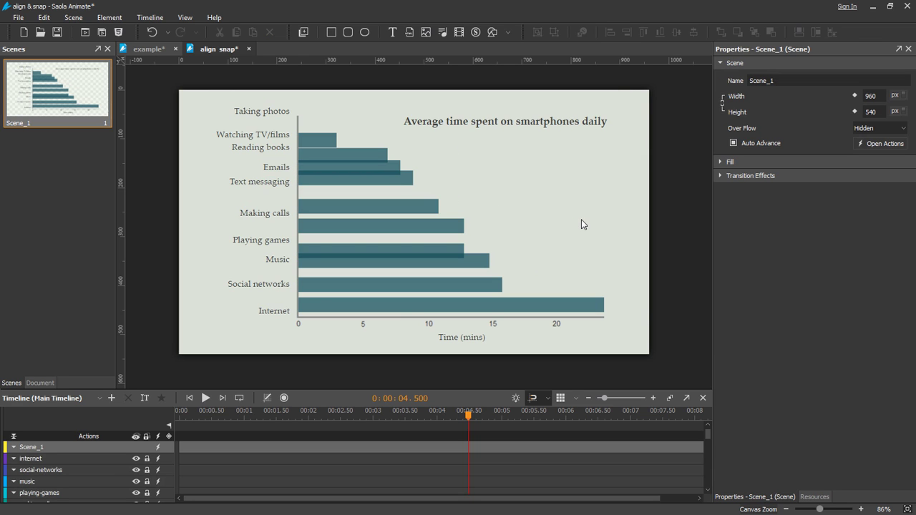
# Nudge the Internet bar, then set the Music bar's Top to 343 and Playing games to 303.
pyautogui.click(399, 304)
pyautogui.click(758, 270)
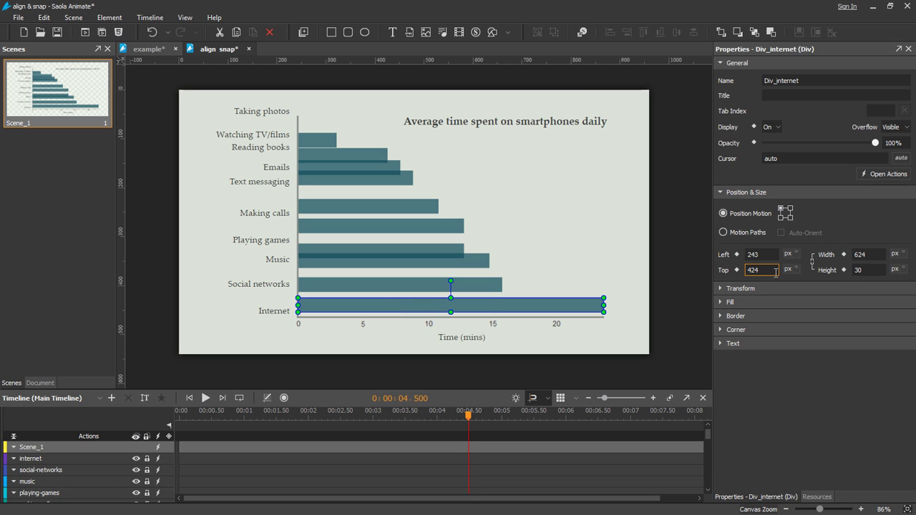
pyautogui.press('Down')
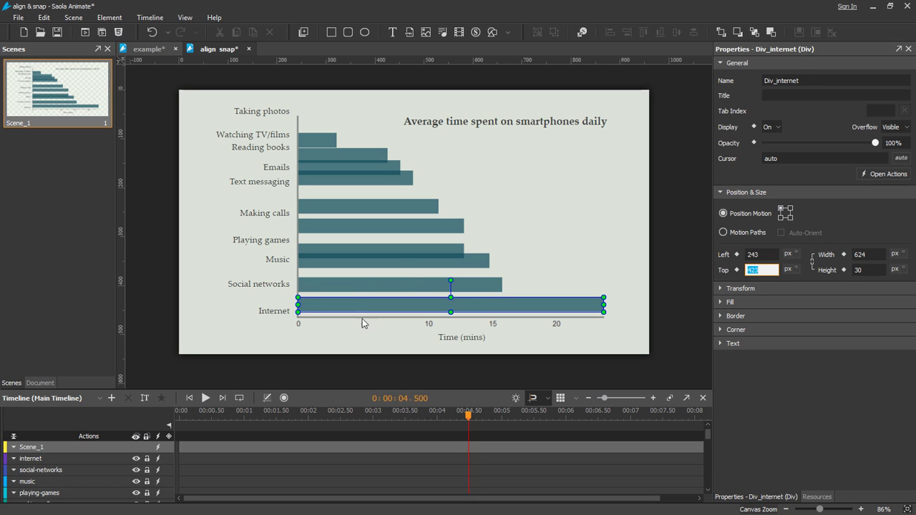
pyautogui.click(364, 284)
pyautogui.click(362, 260)
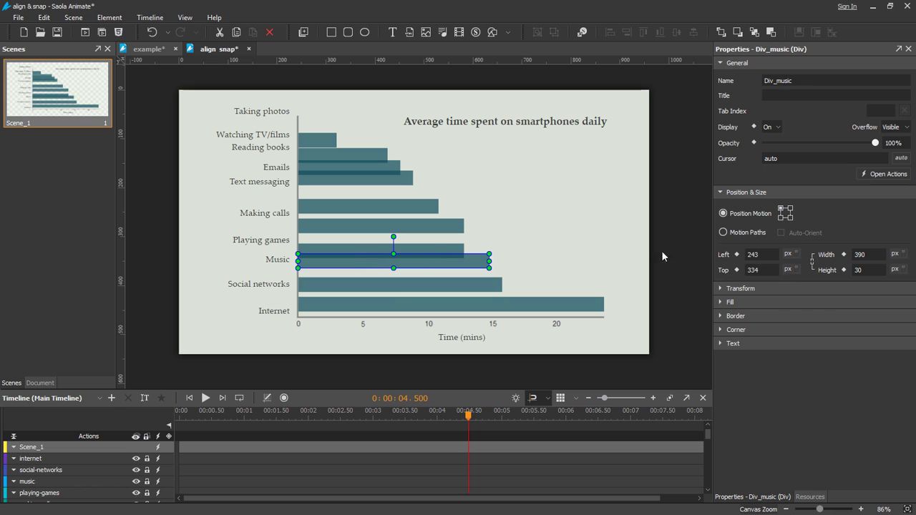
pyautogui.click(759, 270)
pyautogui.write('343')
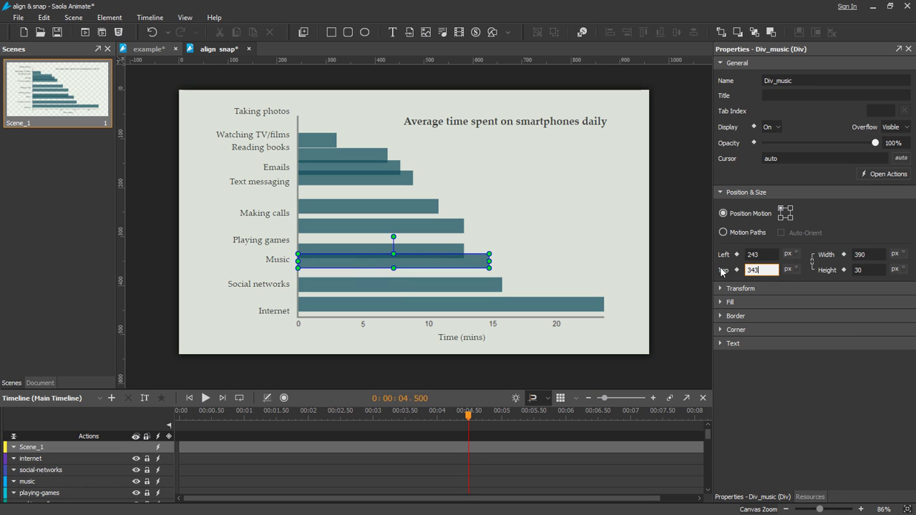
pyautogui.press('Return')
pyautogui.click(431, 246)
pyautogui.click(759, 269)
pyautogui.write('303')
pyautogui.press('Return')
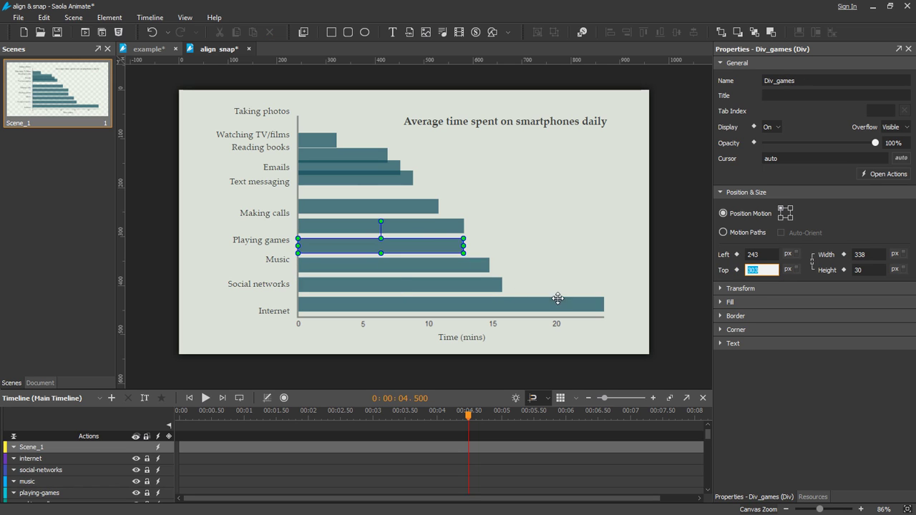
# Set the Text messaging bar's Top to 183, Div_films to 120 and the short top bar to 66.
pyautogui.click(431, 226)
pyautogui.click(416, 206)
pyautogui.click(392, 178)
pyautogui.click(750, 269)
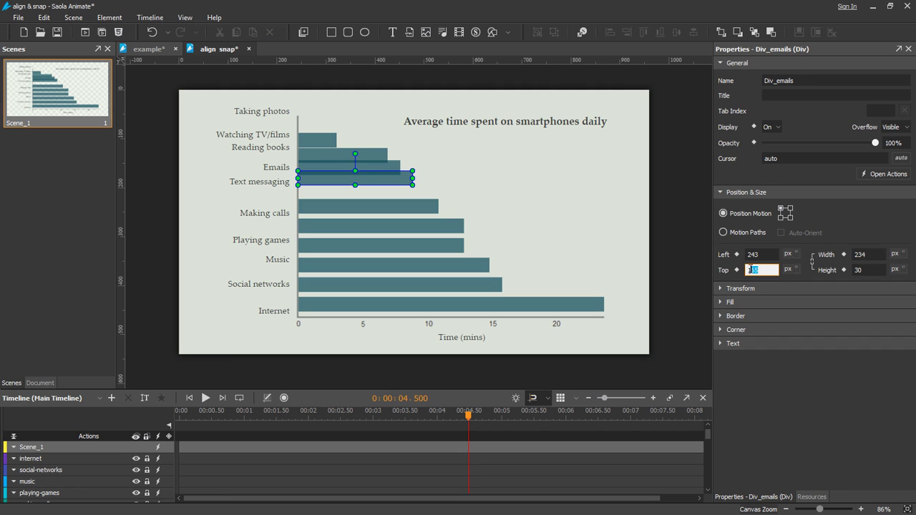
pyautogui.write('183')
pyautogui.press('Return')
pyautogui.click(379, 168)
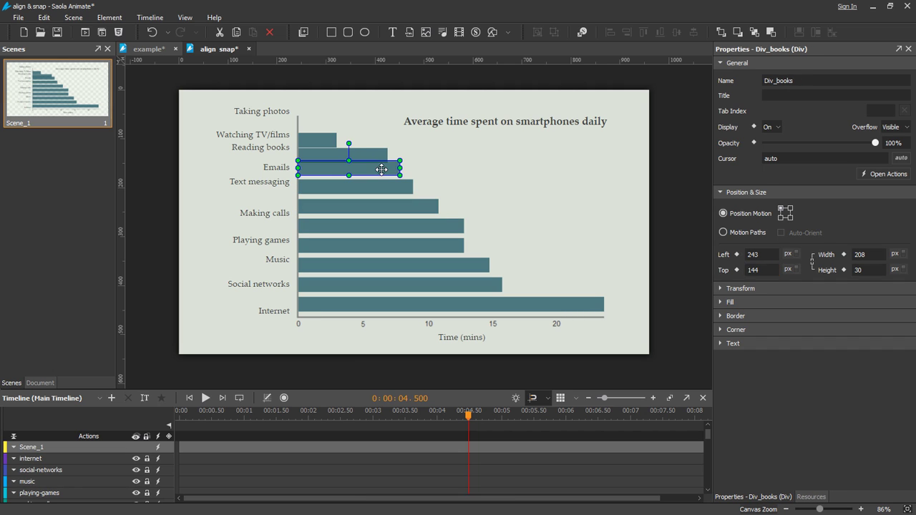
pyautogui.click(759, 270)
pyautogui.write('1')
pyautogui.click(358, 152)
pyautogui.click(758, 269)
pyautogui.write('120')
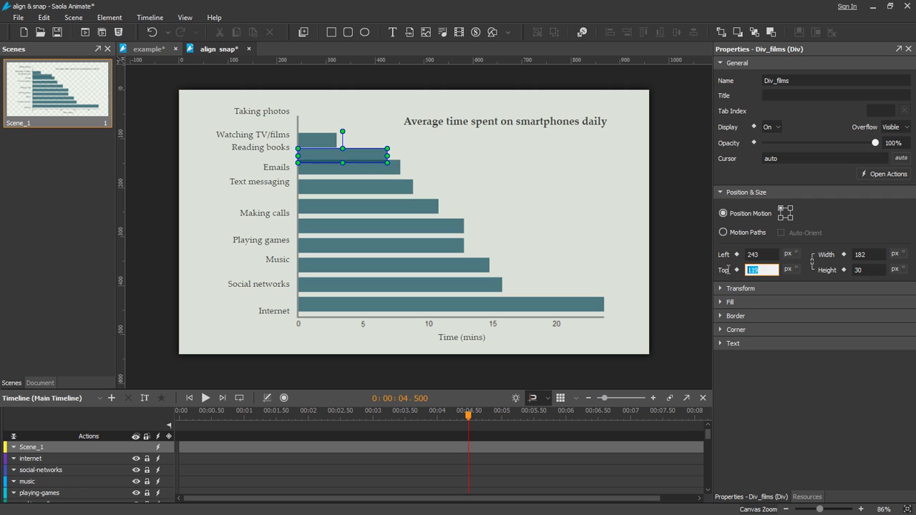
pyautogui.press('Return')
pyautogui.click(317, 140)
pyautogui.click(758, 270)
pyautogui.write('66')
pyautogui.press('Return')
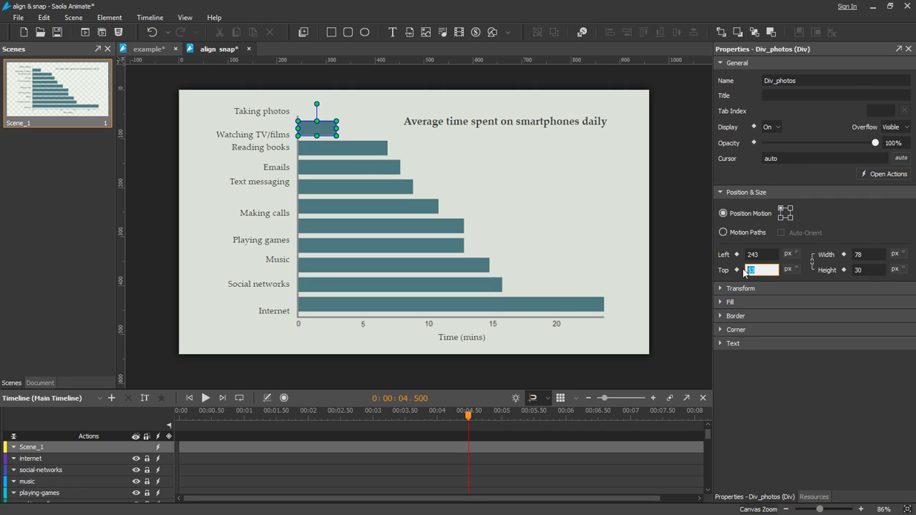
pyautogui.click(524, 230)
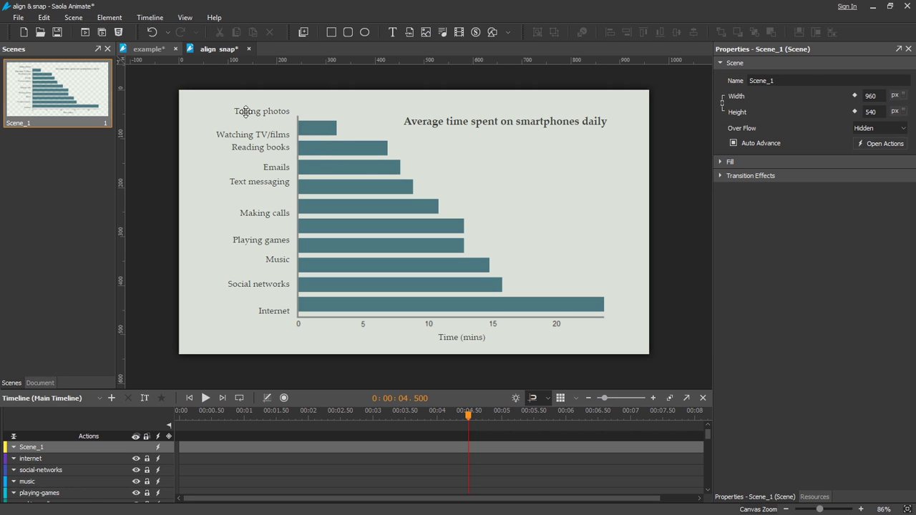
# Try dragging the Internet label upward, then select the Social networks label.
pyautogui.moveTo(272, 308); pyautogui.dragTo(272, 289)
pyautogui.click(273, 287)
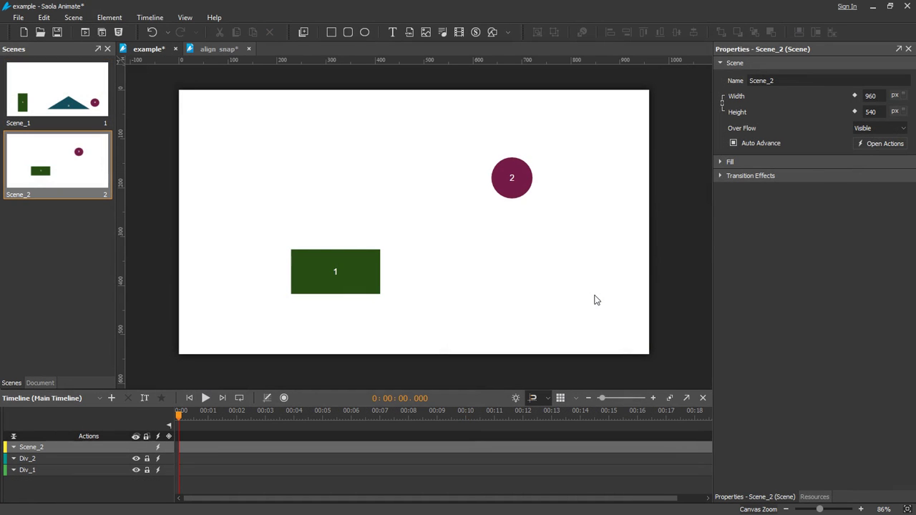
# Drag rectangle 1 until it snaps centred beneath circle 2, then marquee-select both elements.
pyautogui.click(368, 254)
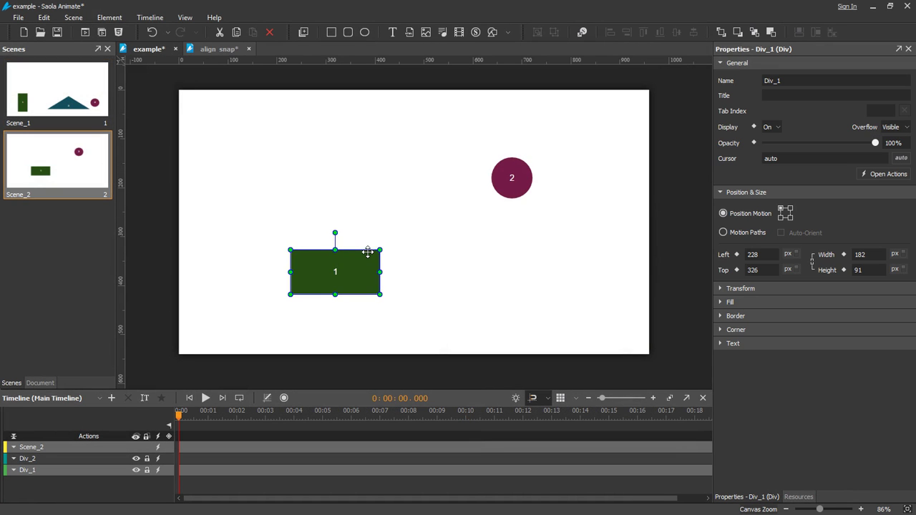
pyautogui.moveTo(367, 252); pyautogui.dragTo(414, 245)
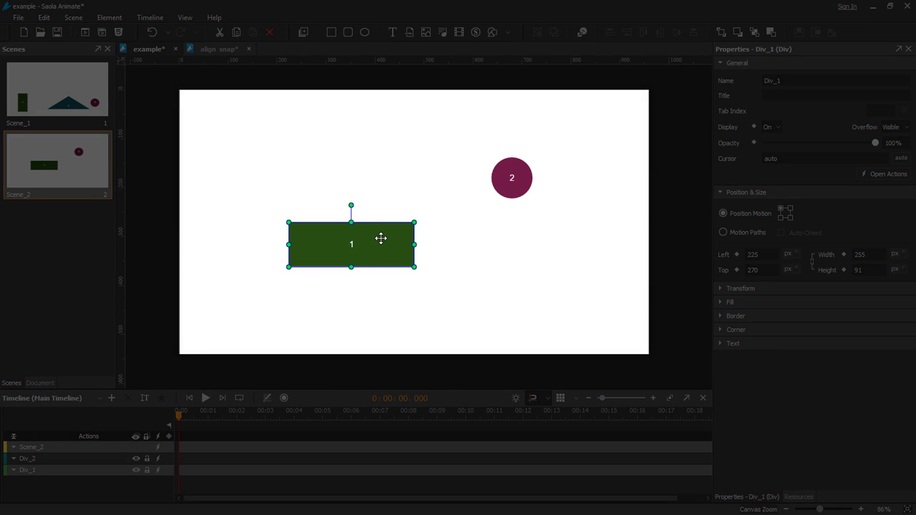
pyautogui.moveTo(380, 238); pyautogui.dragTo(379, 214)
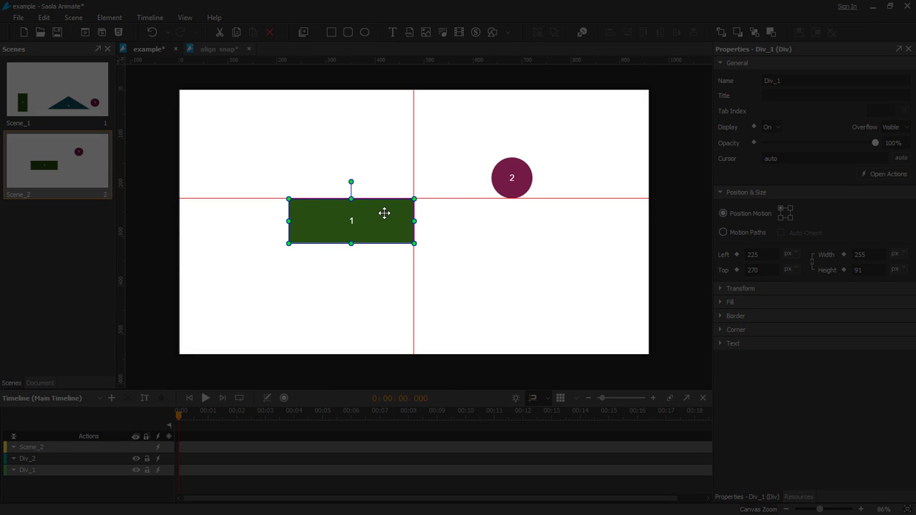
pyautogui.moveTo(384, 213); pyautogui.dragTo(539, 215)
pyautogui.moveTo(611, 249); pyautogui.dragTo(412, 191)
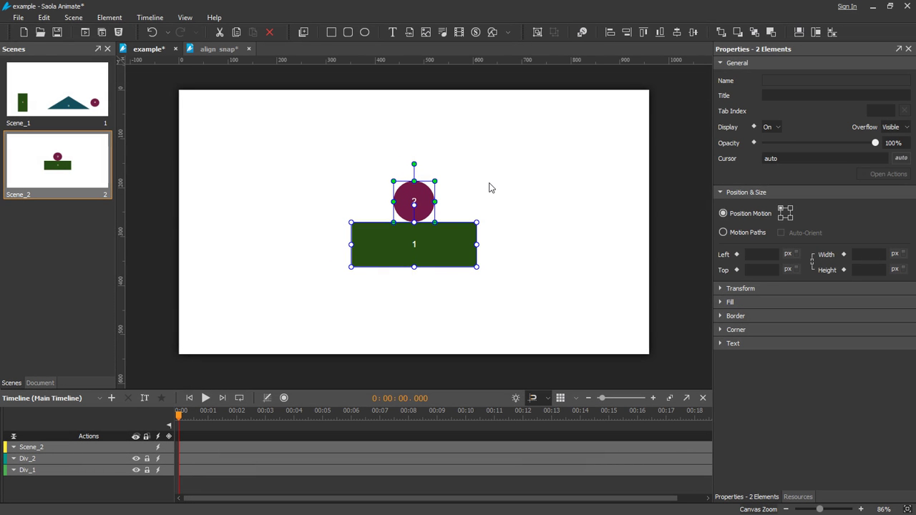
# Turn Canvas Snap off in the View menu and drag the pair up and left.
pyautogui.click(185, 17)
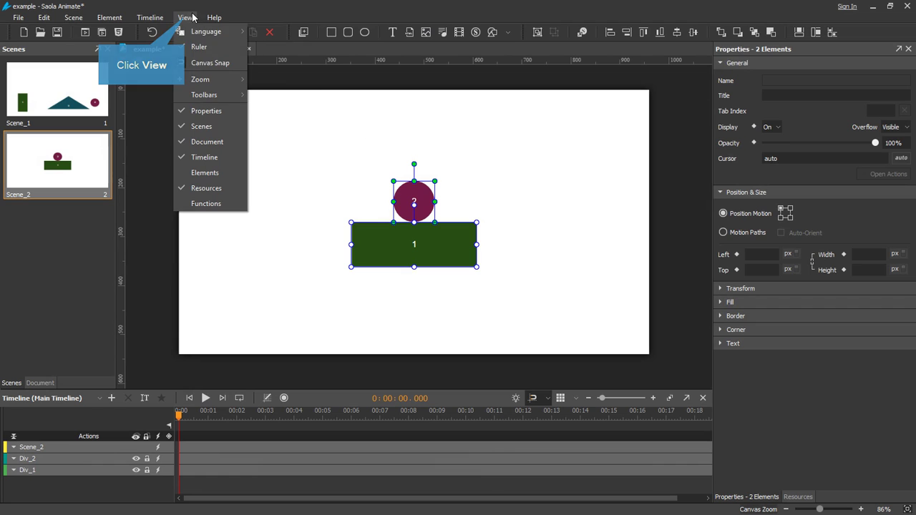
pyautogui.click(182, 65)
pyautogui.moveTo(440, 245); pyautogui.dragTo(425, 219)
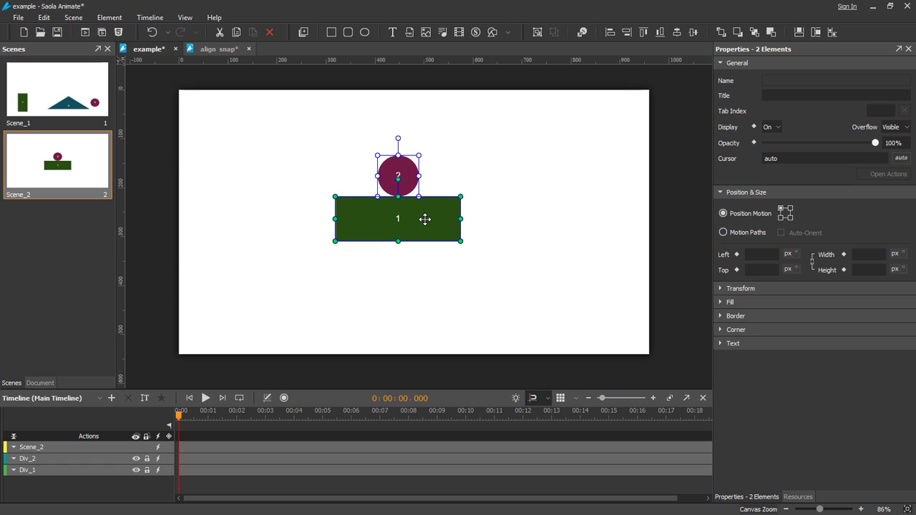
# Turn Canvas Snap back on and drag the rectangle-and-circle pair right and down.
pyautogui.click(185, 17)
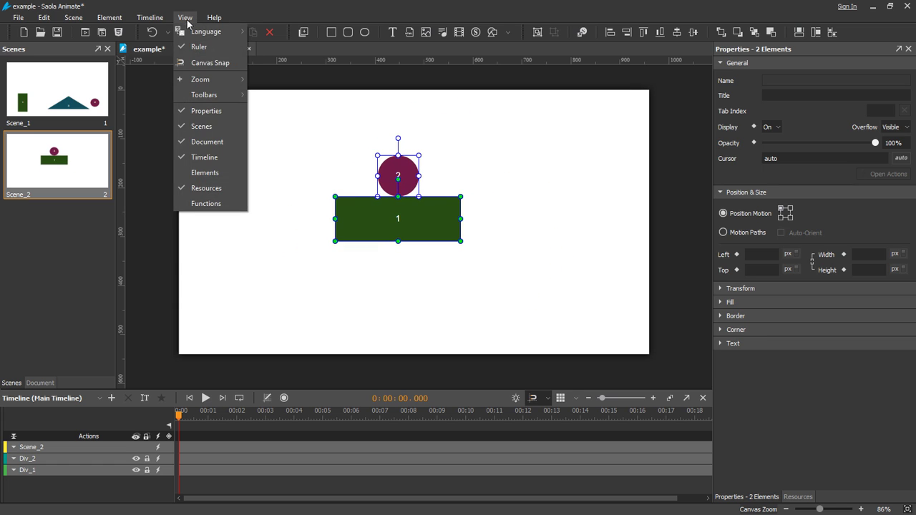
pyautogui.click(181, 65)
pyautogui.moveTo(408, 212); pyautogui.dragTo(426, 242)
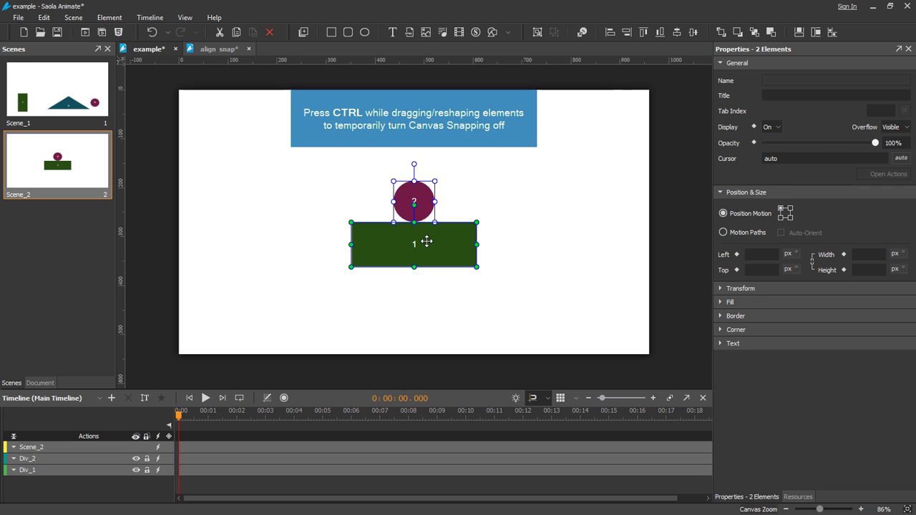
pyautogui.moveTo(426, 242)
pyautogui.mouseDown()
pyautogui.moveTo(523, 239)
pyautogui.moveTo(368, 208)
pyautogui.moveTo(394, 252)
pyautogui.moveTo(434, 253)
pyautogui.mouseUp()
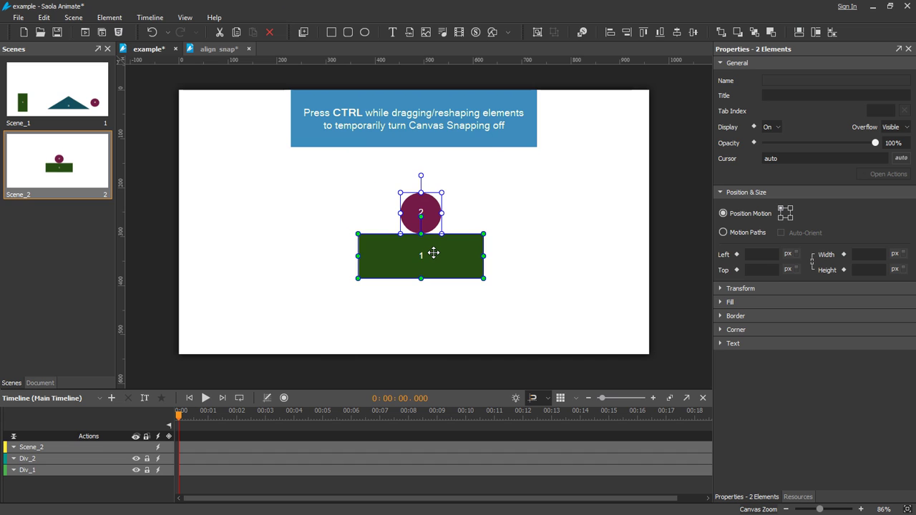
# Snap the Music, Making calls, Text messaging, Emails, Reading books, Watching TV/films and Taking photos labels level with their bars.
pyautogui.click(216, 50)
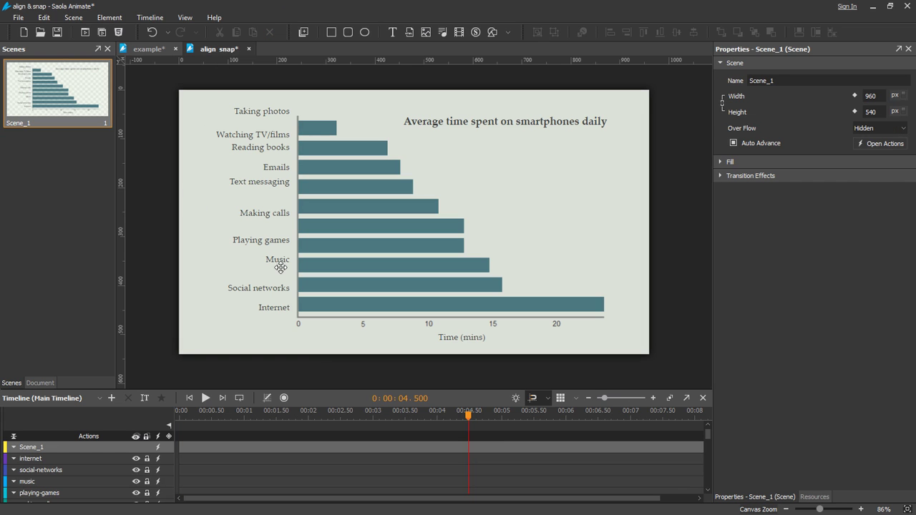
pyautogui.moveTo(280, 267); pyautogui.dragTo(280, 271)
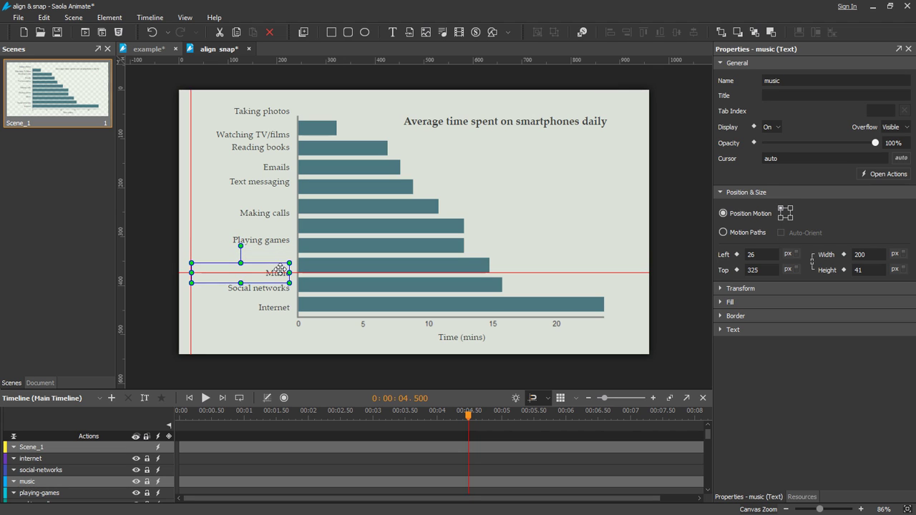
pyautogui.moveTo(279, 270); pyautogui.dragTo(273, 250)
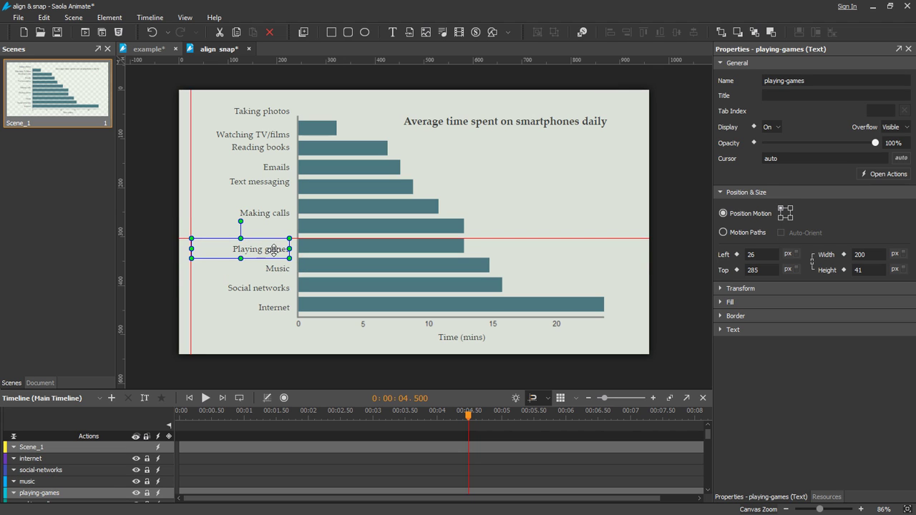
pyautogui.moveTo(273, 215); pyautogui.dragTo(269, 216)
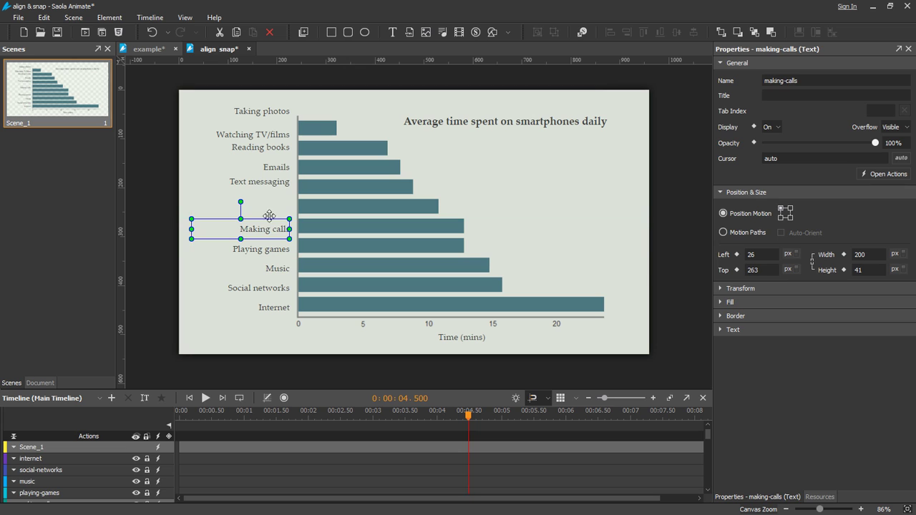
pyautogui.moveTo(269, 184); pyautogui.dragTo(269, 213)
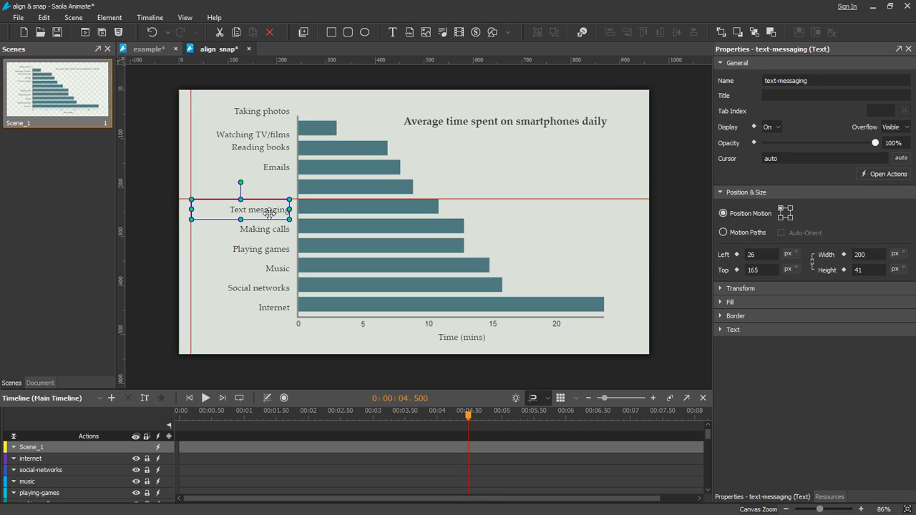
pyautogui.moveTo(269, 169); pyautogui.dragTo(267, 191)
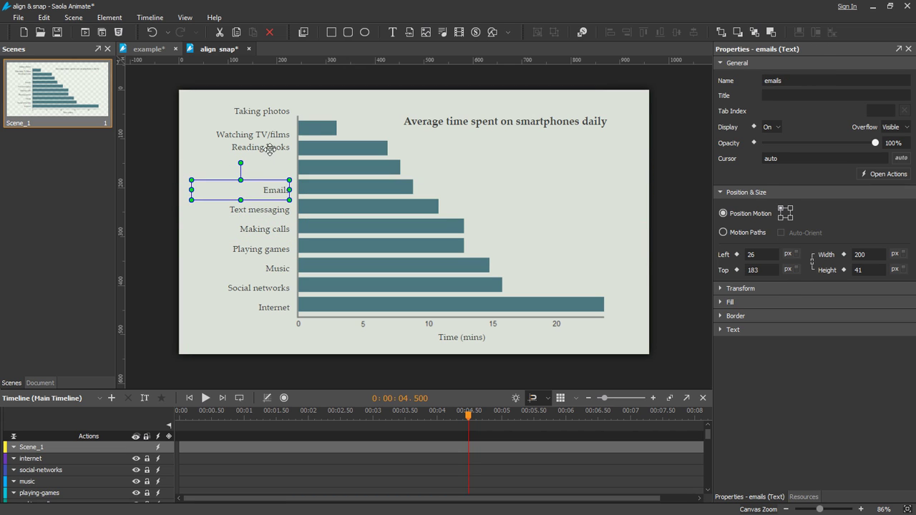
pyautogui.moveTo(268, 147); pyautogui.dragTo(270, 173)
pyautogui.moveTo(266, 135); pyautogui.dragTo(268, 150)
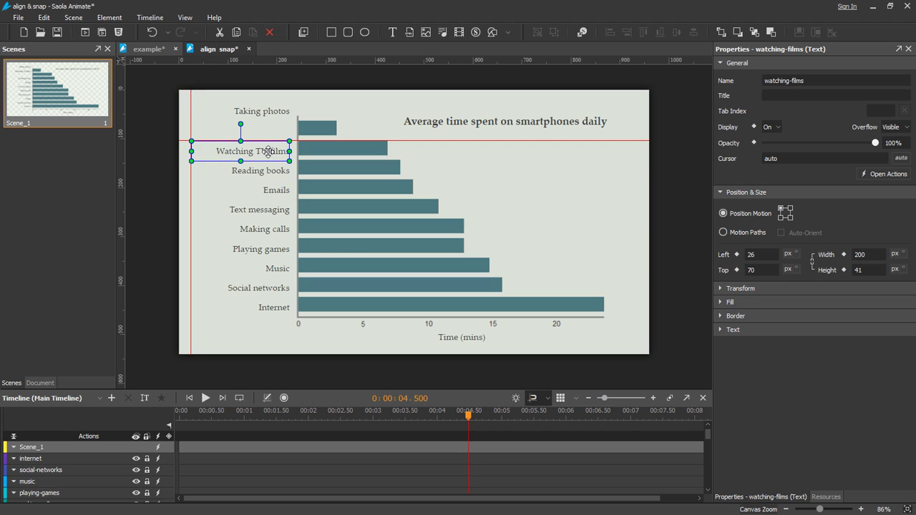
pyautogui.moveTo(270, 119); pyautogui.dragTo(269, 134)
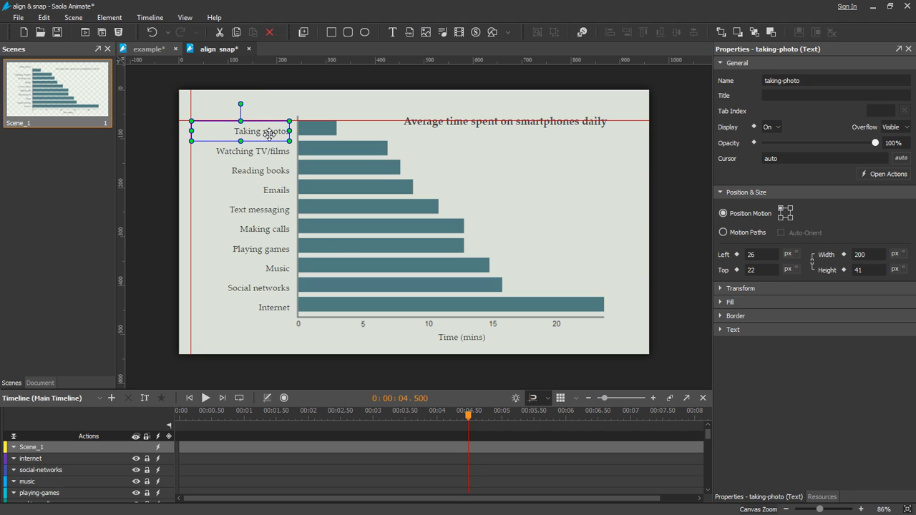
pyautogui.click(576, 180)
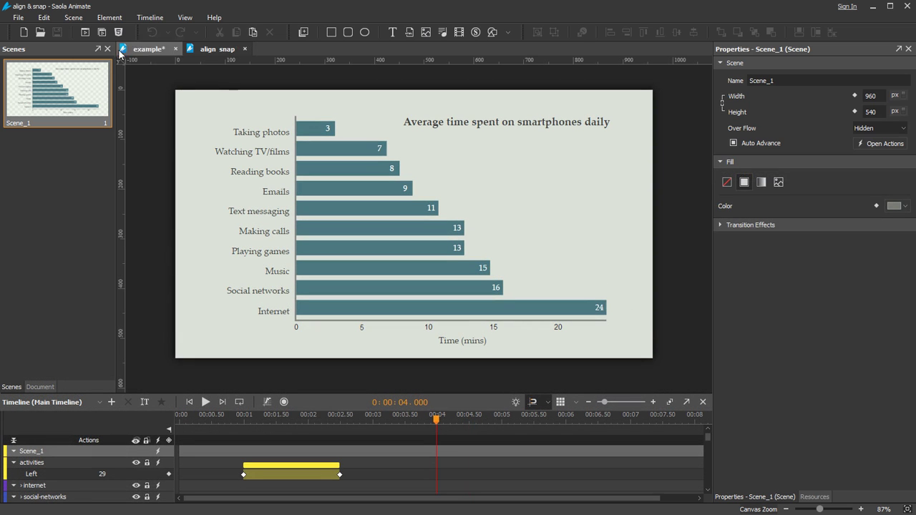
# Preview the finished align & snap chart in Firefox.
pyautogui.click(102, 31)
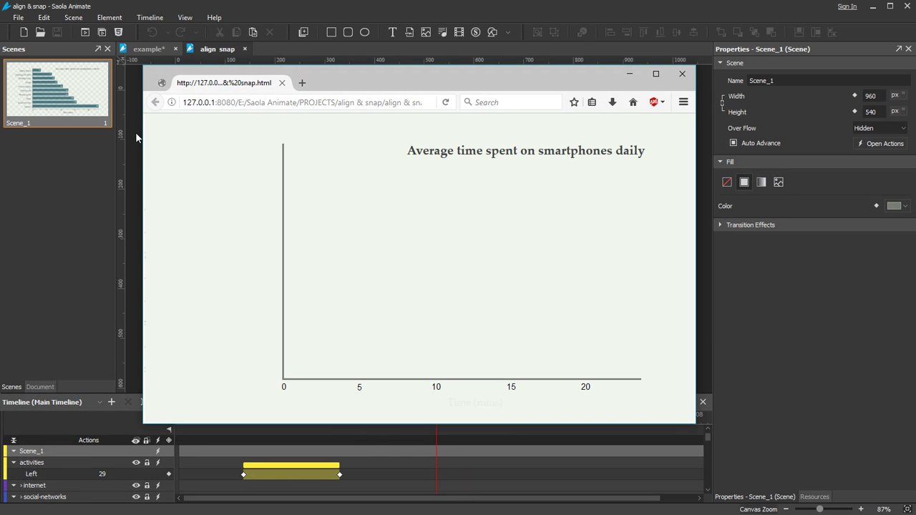